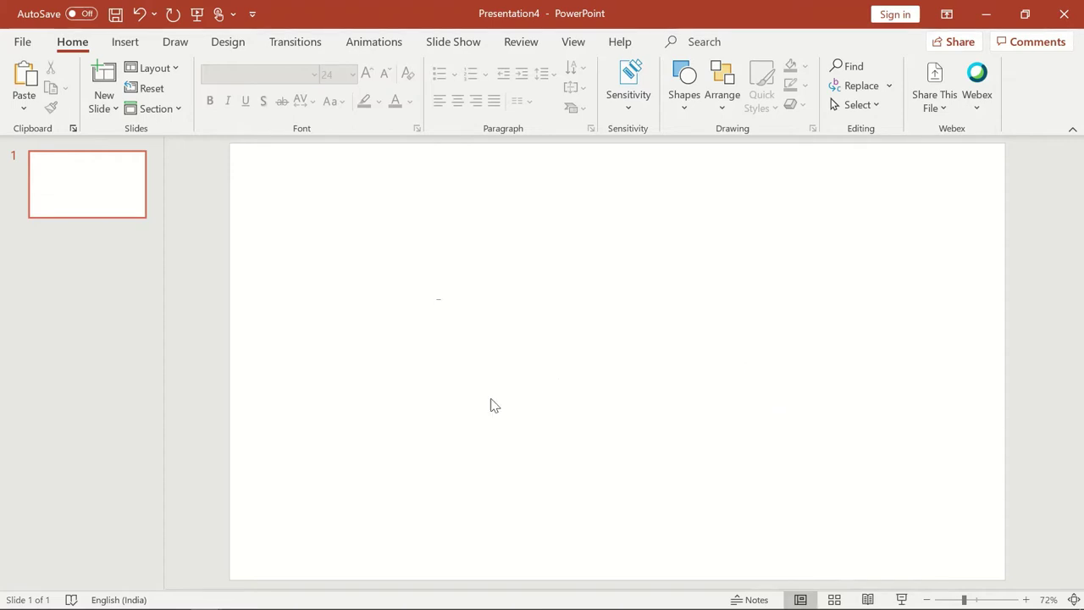
- Insert SquareImage.jpg from Pictures onto the blank slide and dismiss Design Ideas
click(127, 44)
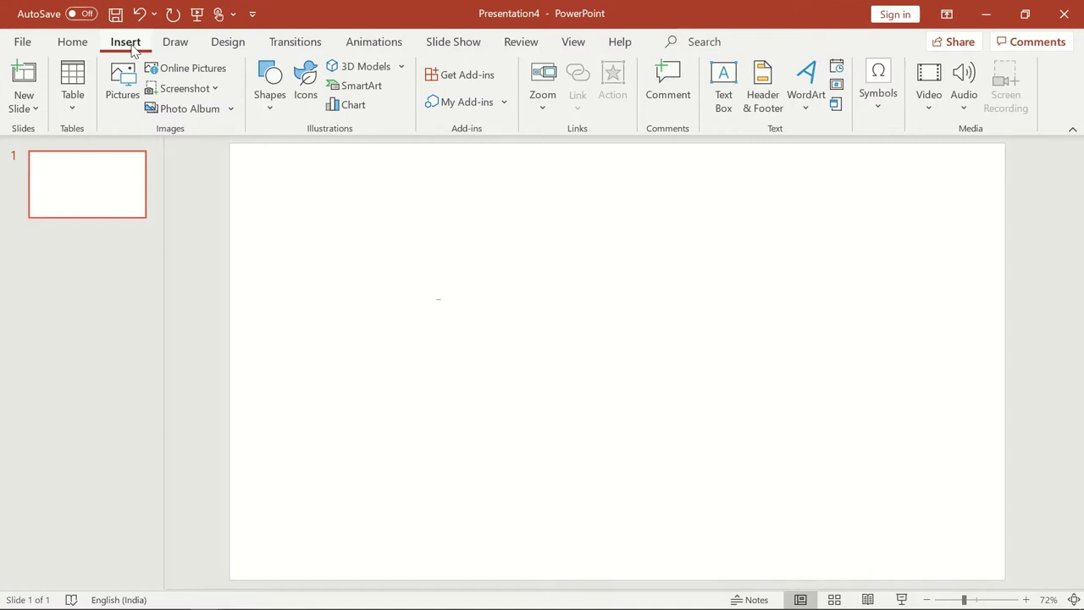
click(121, 102)
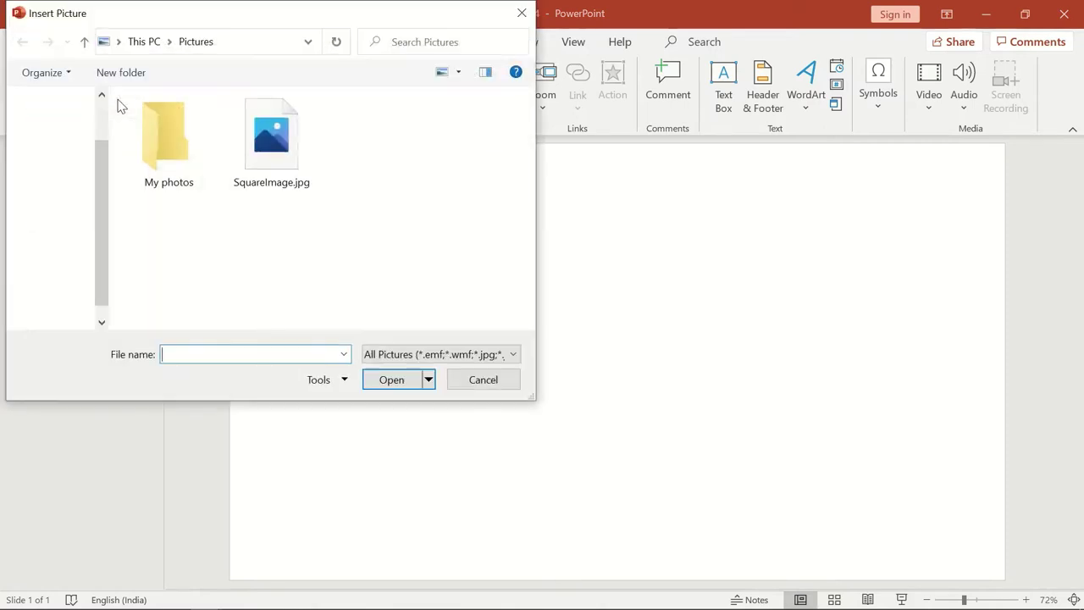
click(273, 194)
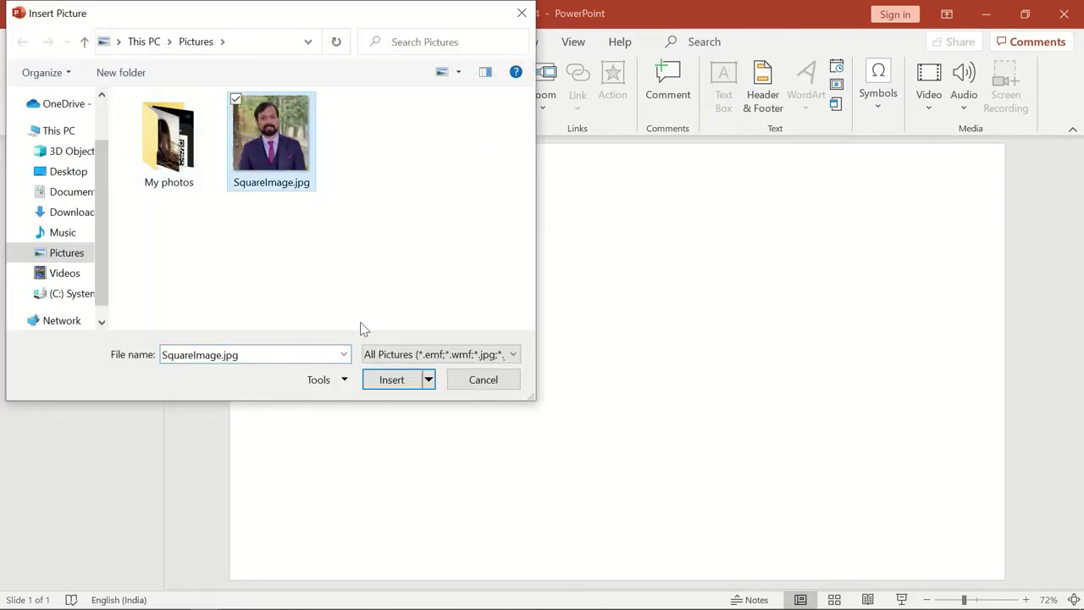
click(388, 382)
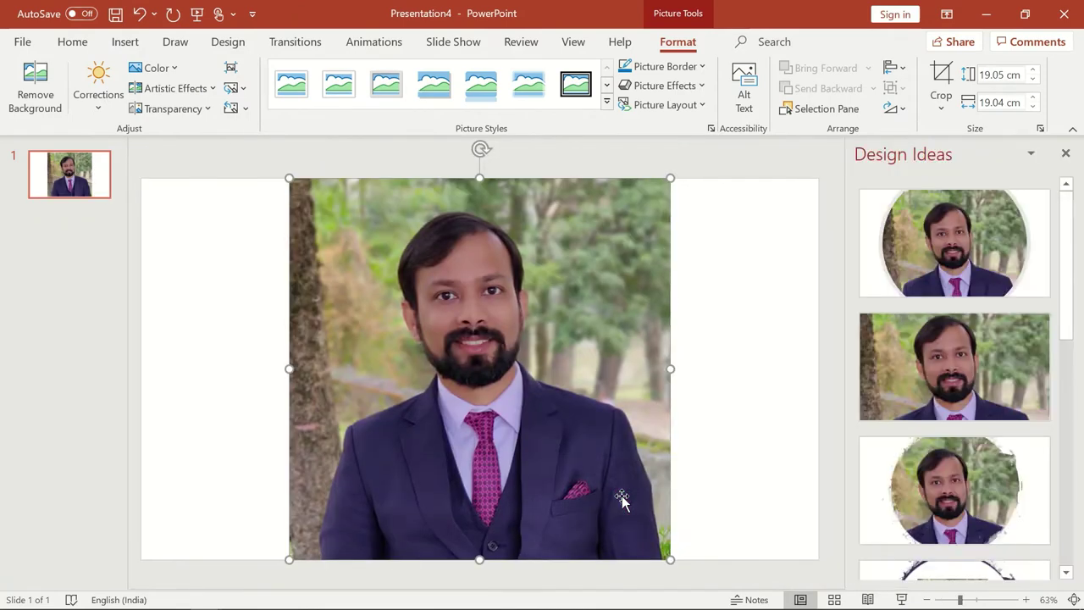
click(1066, 154)
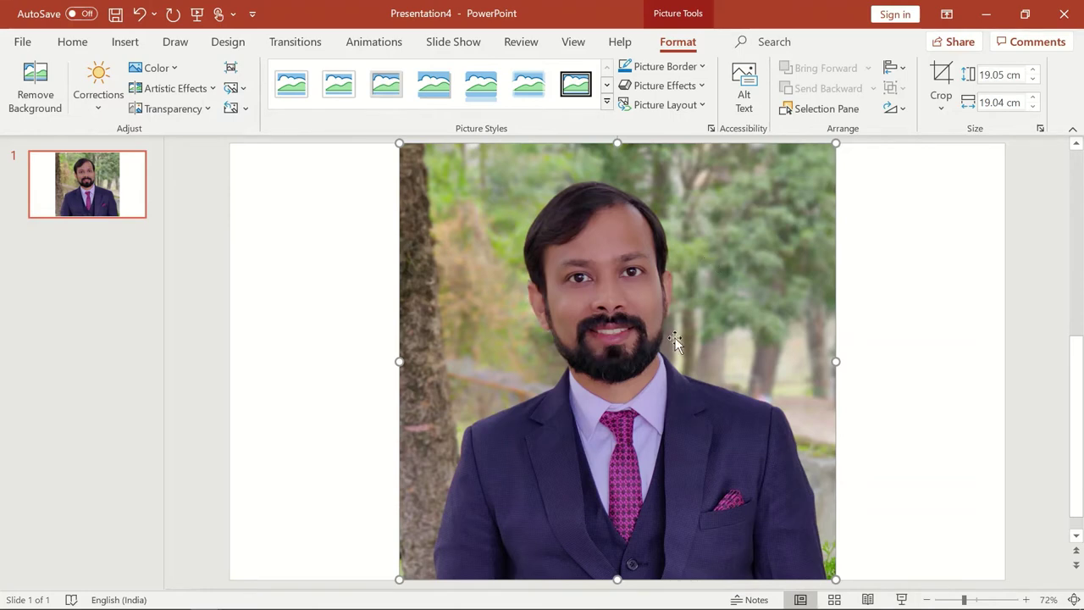
- Screen-clip the man's face with Win+Shift+S and paste the snip over his face
key(Escape)
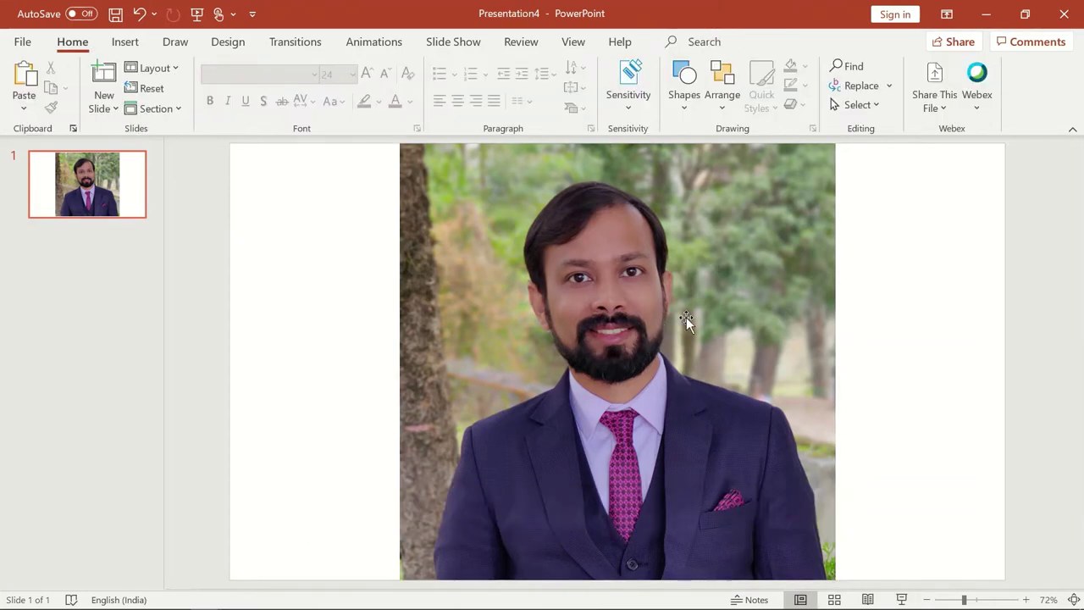
key(super+shift+s)
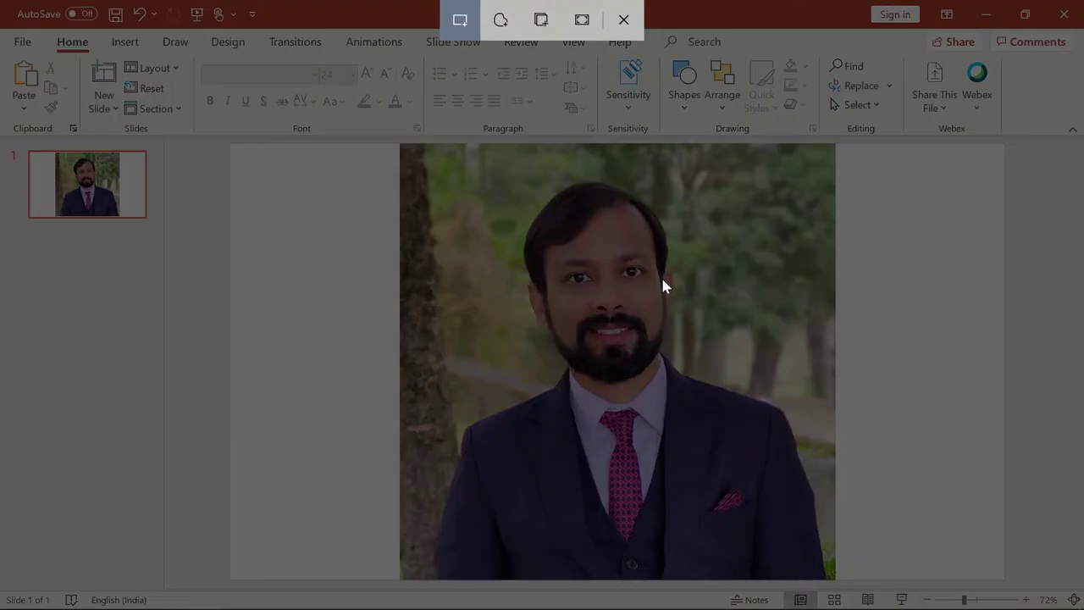
drag(498, 180, 715, 387)
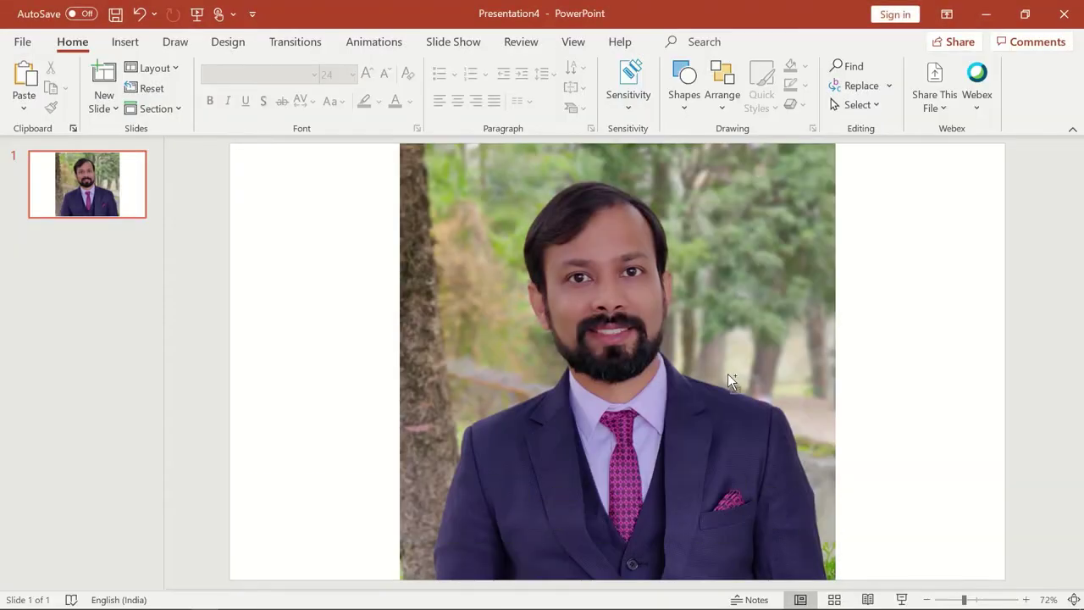
key(ctrl+v)
drag(643, 339, 614, 271)
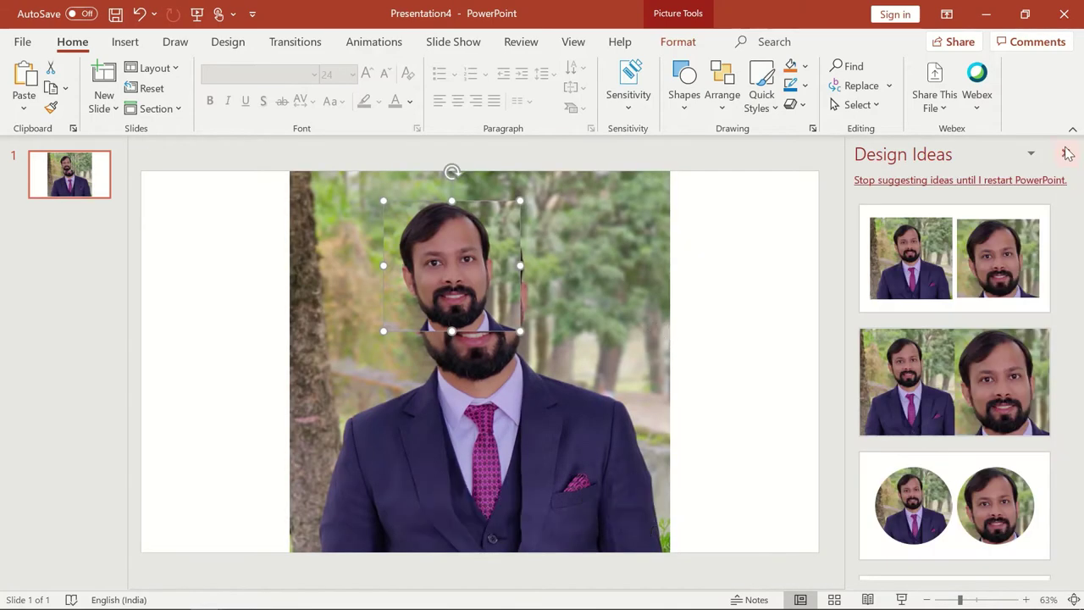
- Enlarge the face snippet and nudge it into alignment over the photo's face
click(1069, 153)
drag(664, 327, 719, 382)
drag(665, 328, 660, 330)
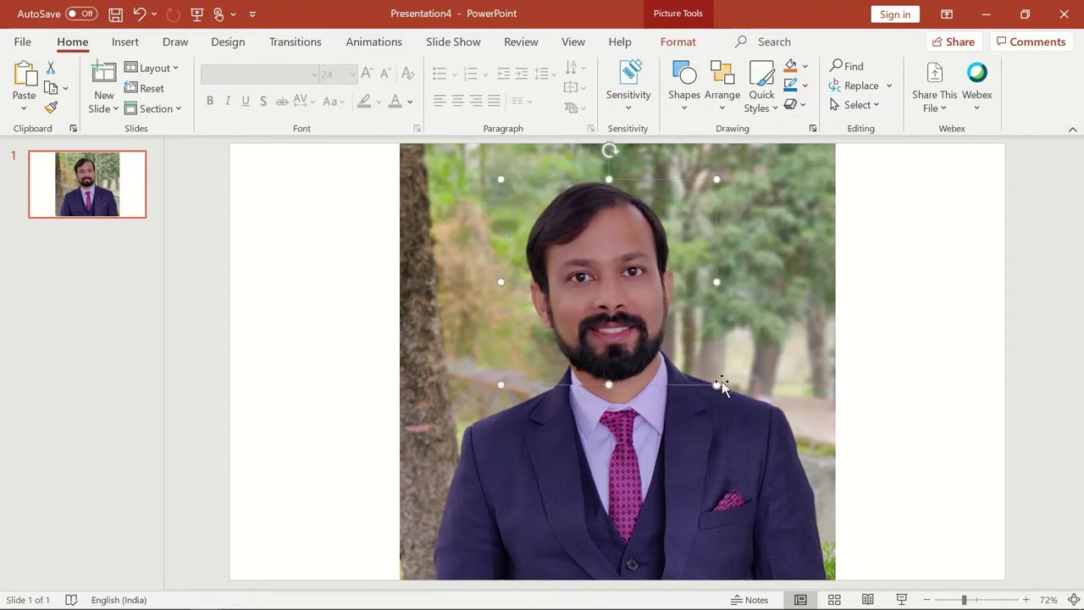
- Switch selection between photo and snippet to check alignment, ending on the snippet's Picture Format tab
click(759, 362)
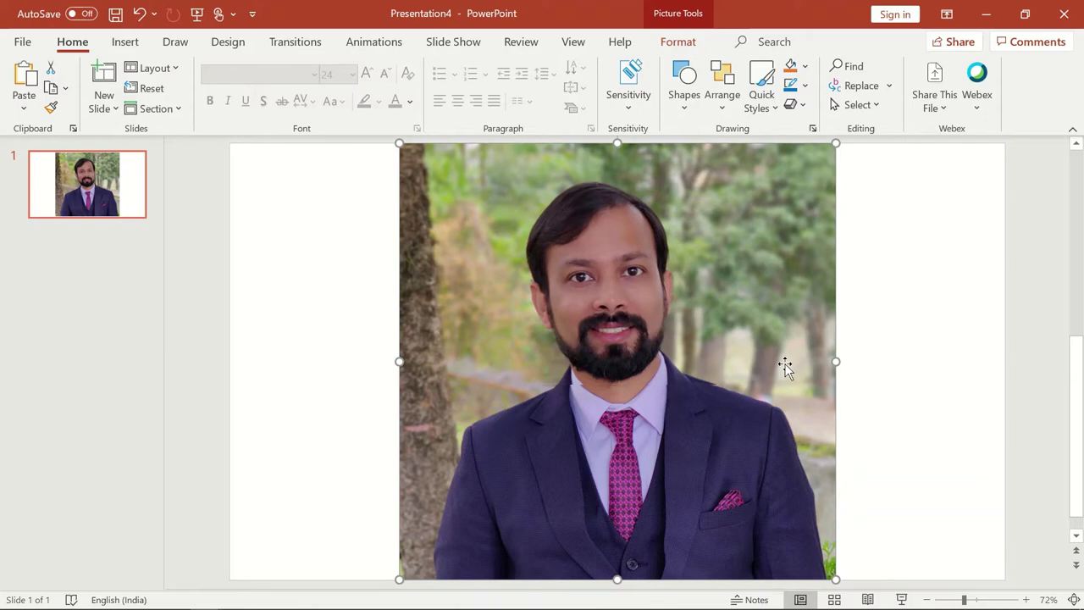
click(650, 339)
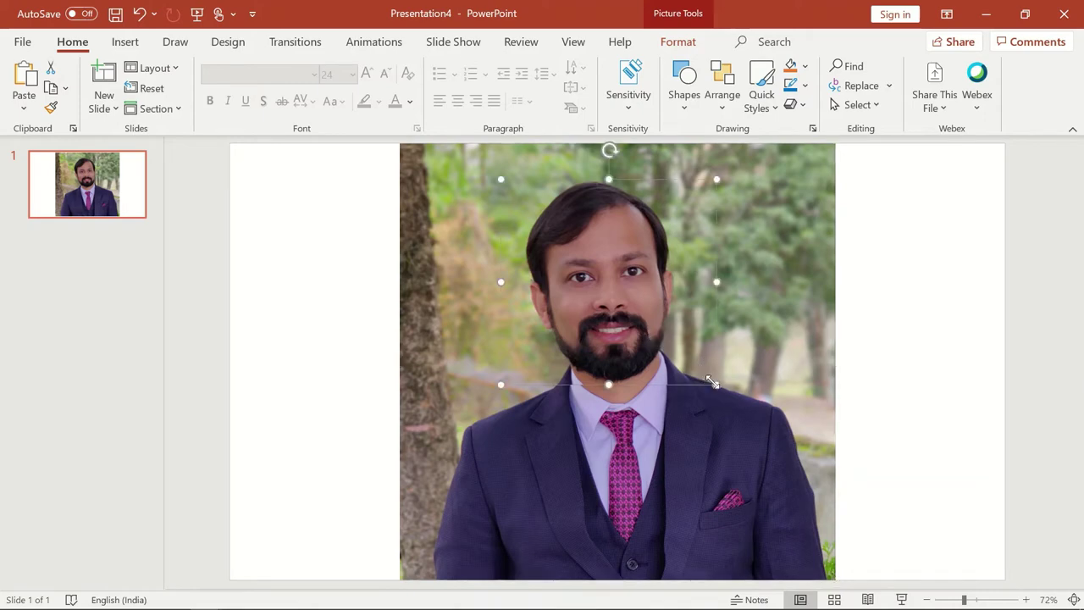
key(Escape)
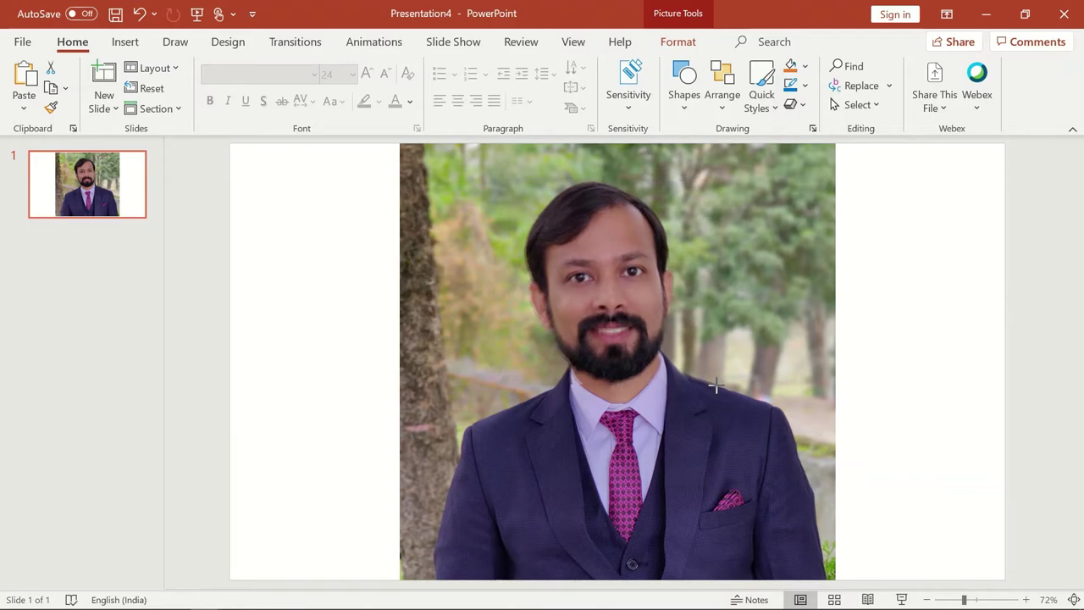
click(714, 384)
click(788, 356)
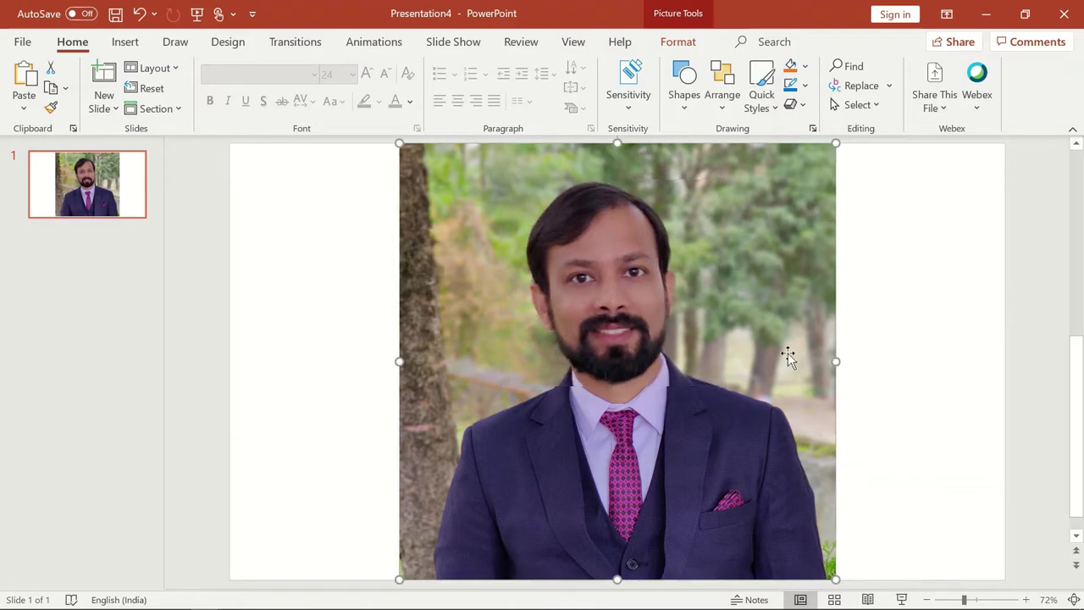
key(Escape)
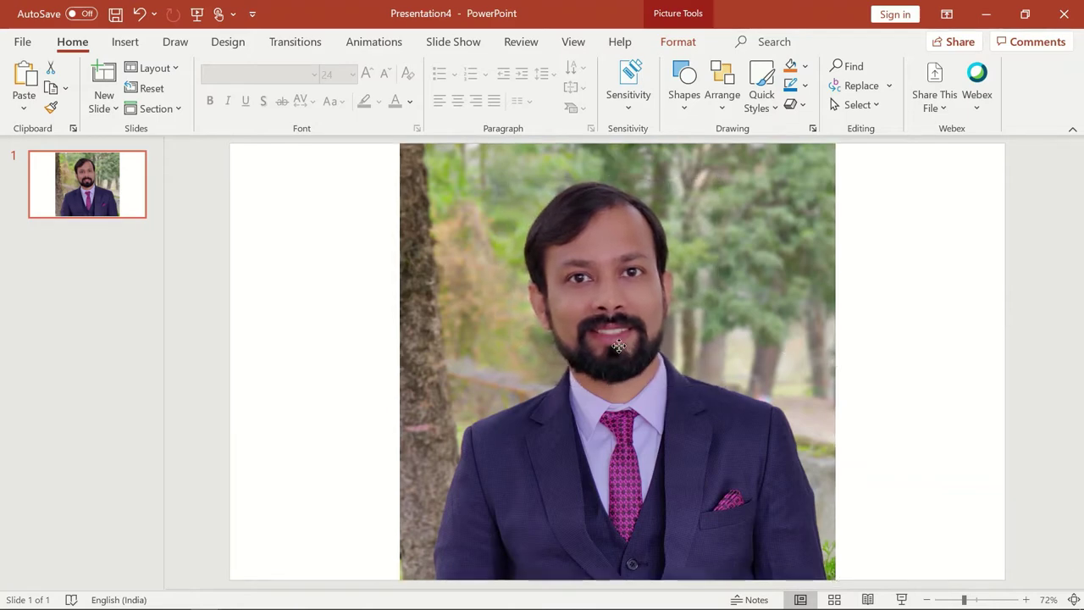
click(619, 345)
click(767, 349)
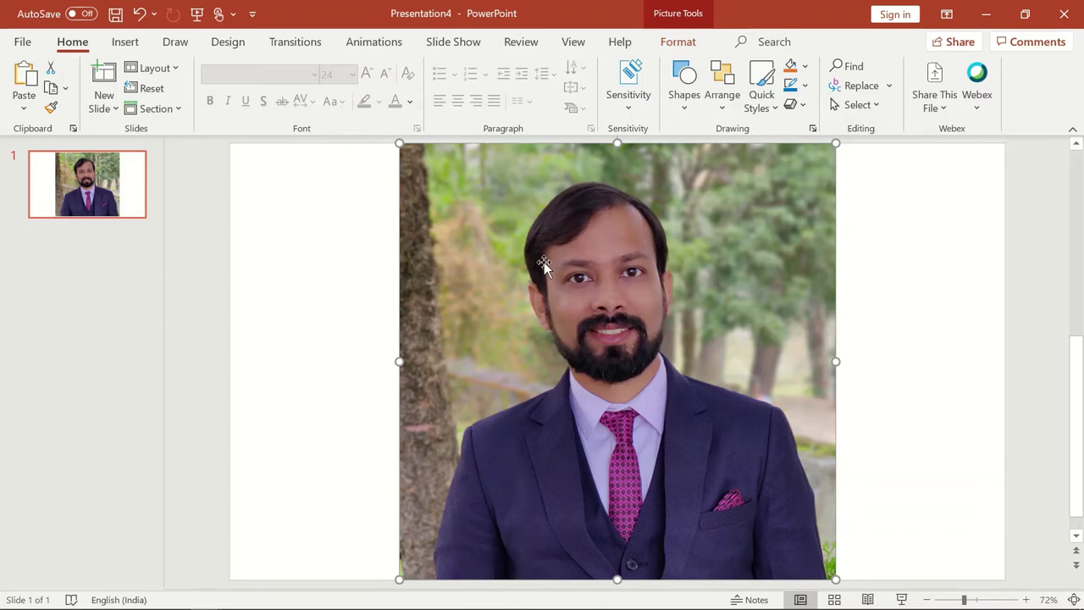
click(591, 268)
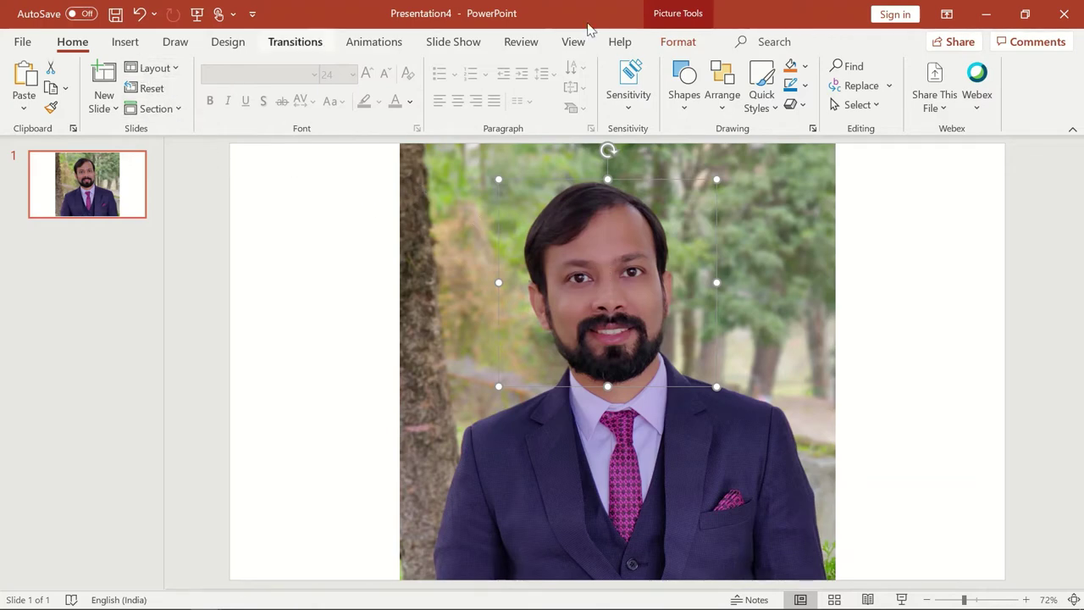
click(683, 42)
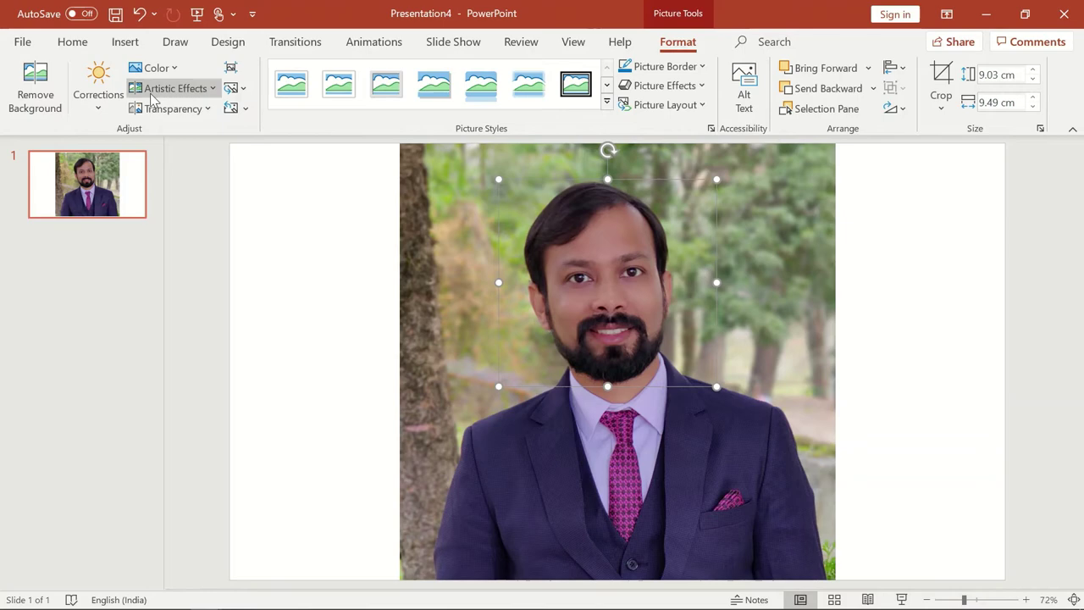
- Apply the Blur artistic effect to the face snippet and open Artistic Effects Options
click(214, 89)
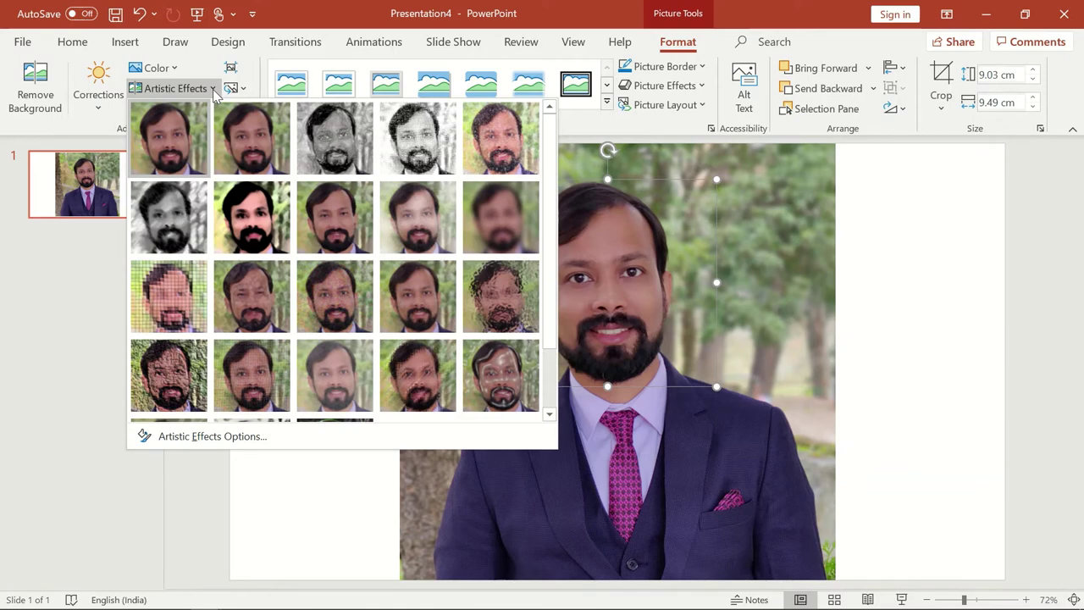
click(506, 245)
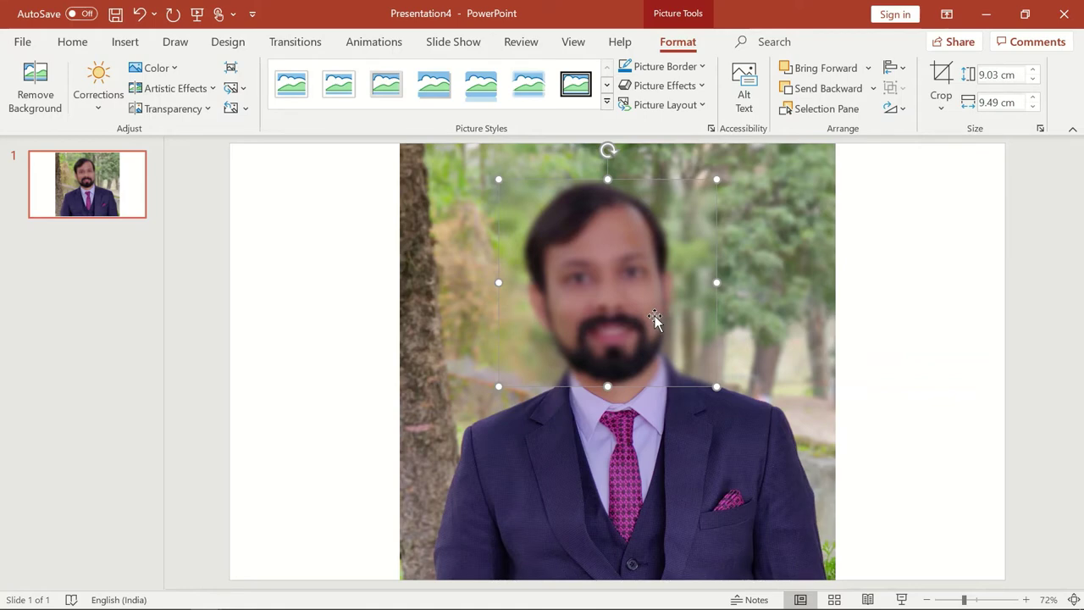
click(208, 89)
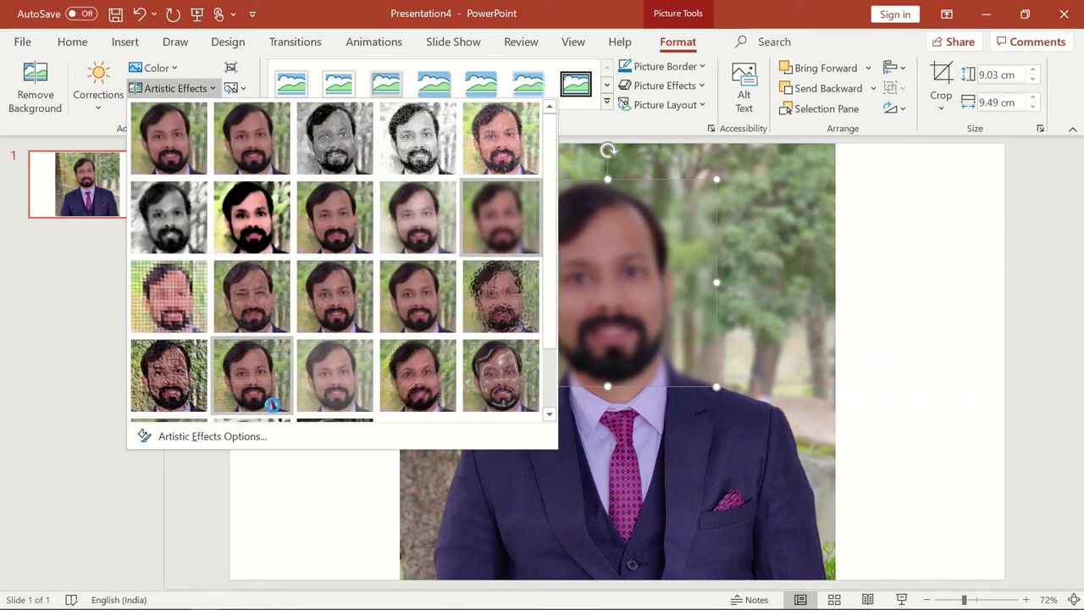
click(244, 437)
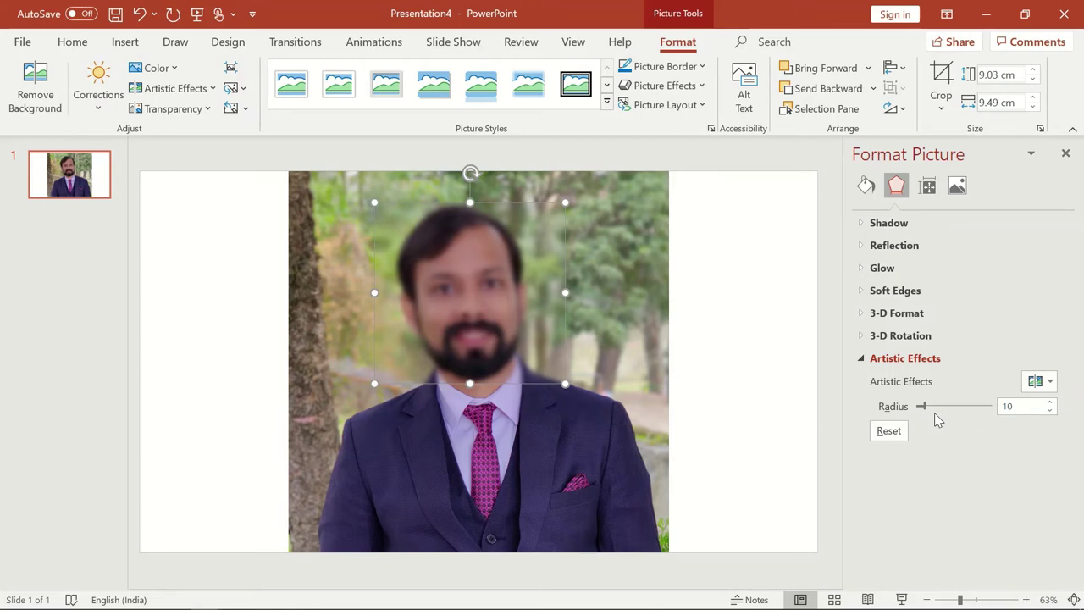
- Raise the face patch's blur radius to 22, then select both the patch and full photo
drag(925, 405, 934, 406)
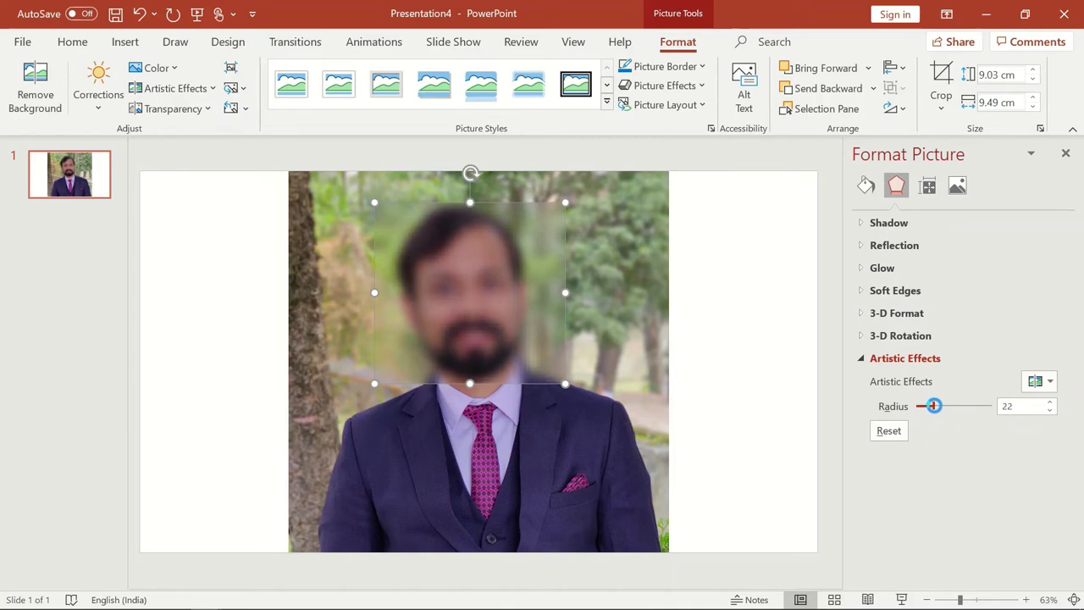
click(655, 416)
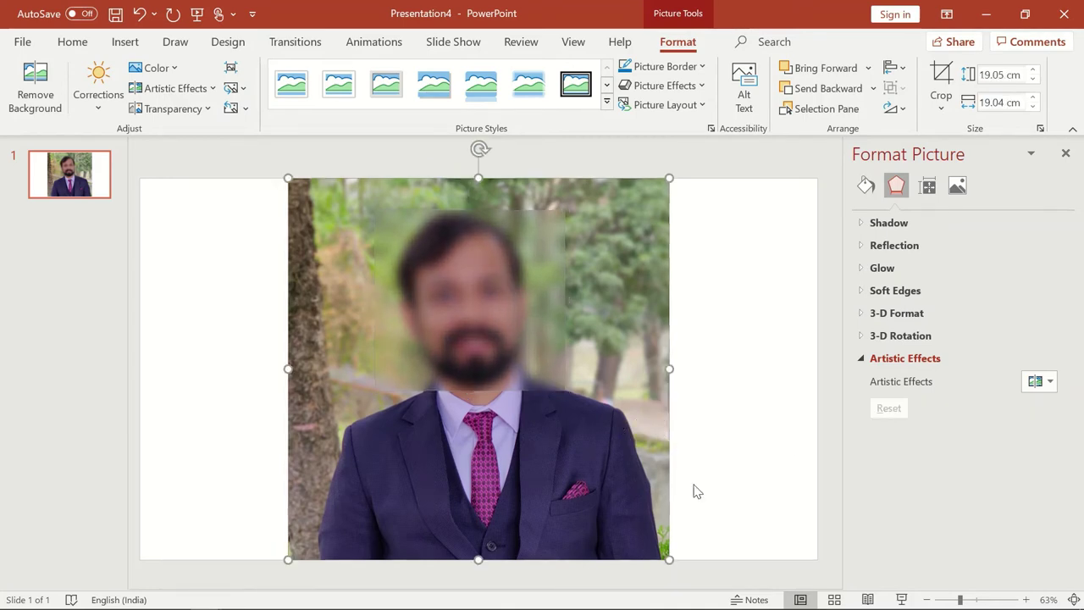
click(491, 316)
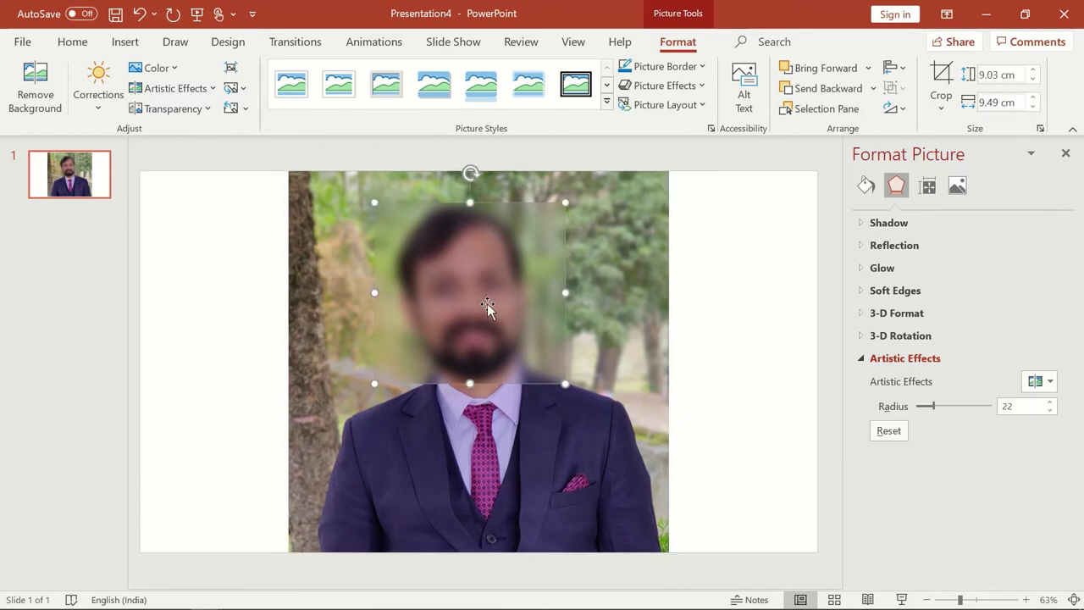
shift+click(492, 433)
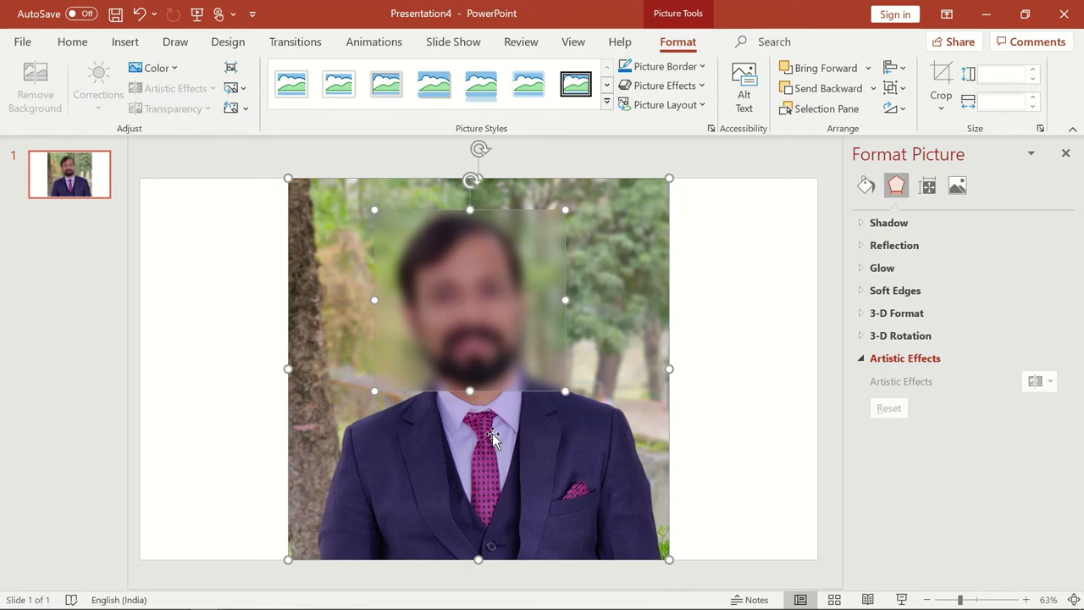
- Group the blurred face patch with the full photo into one 19.05 × 19.04 cm object
right_click(494, 439)
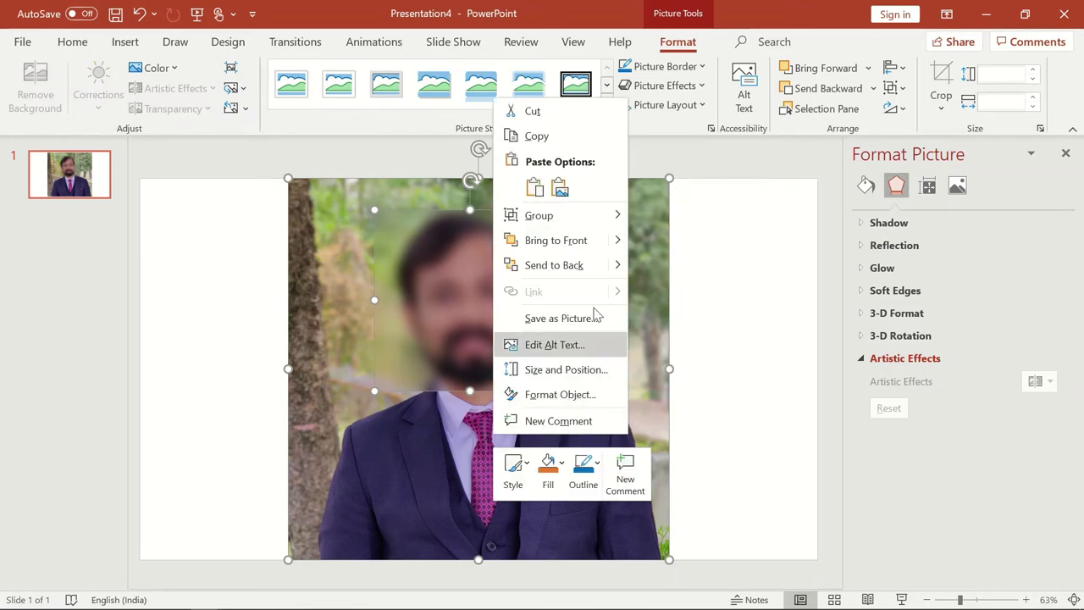
mouse_move(576, 217)
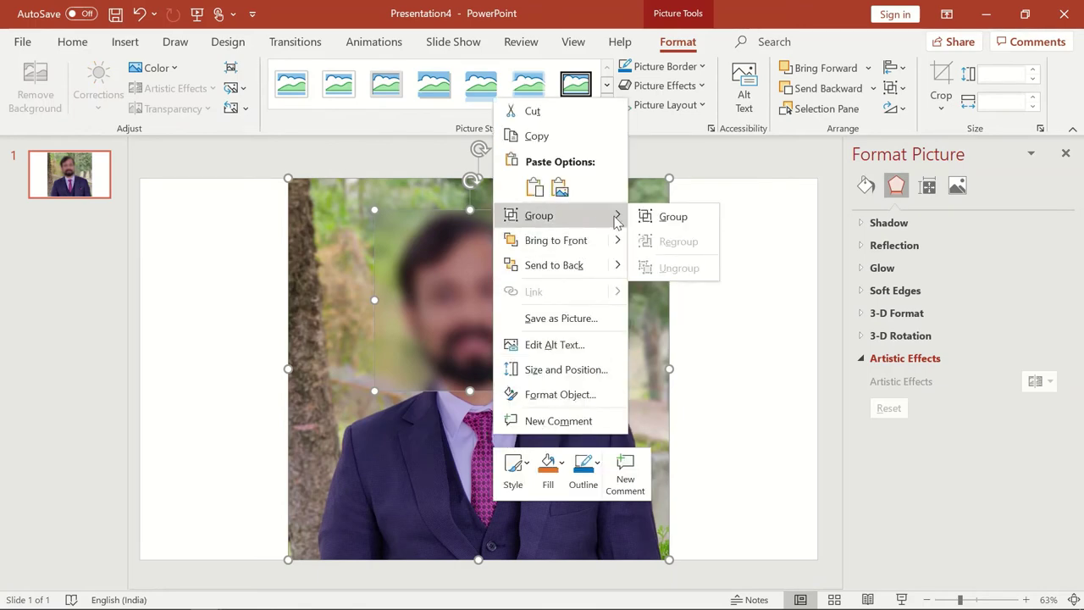
click(675, 218)
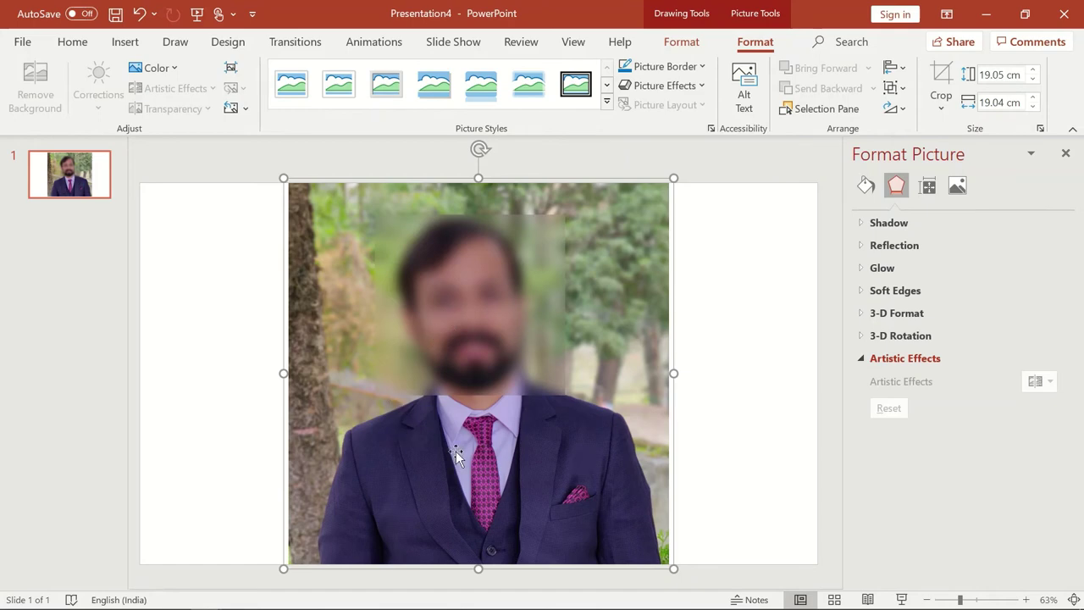
click(573, 464)
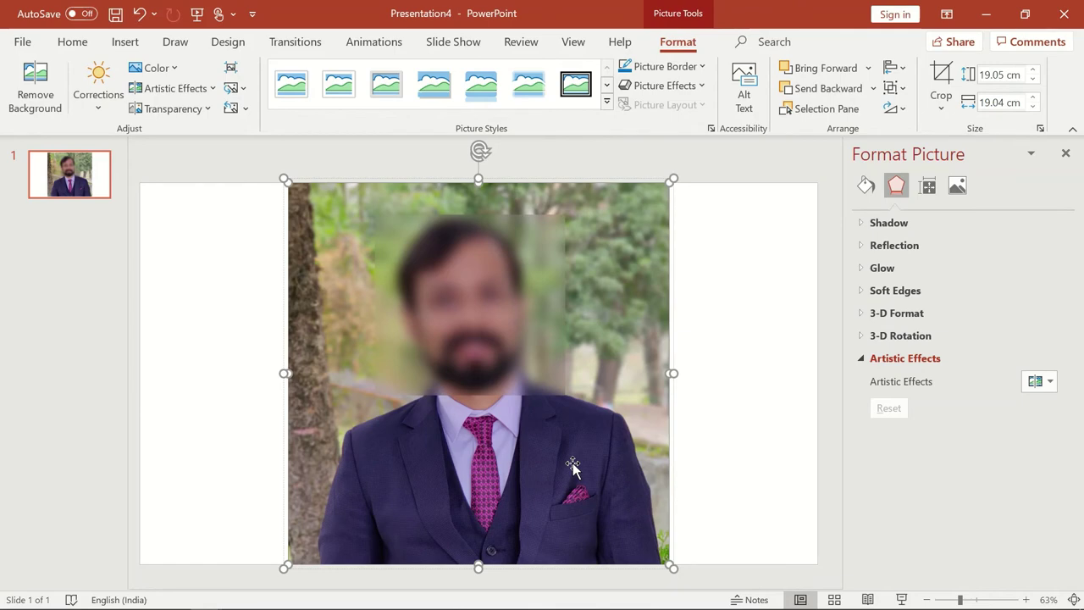
- Save the grouped portrait with Save as Picture under the name Blur.png
right_click(631, 448)
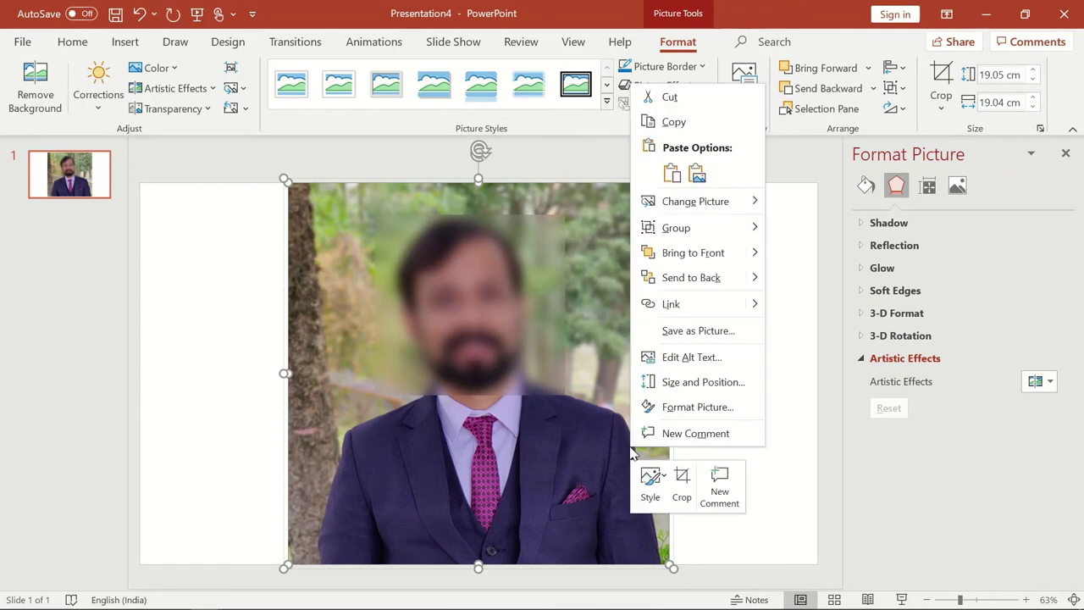
click(694, 331)
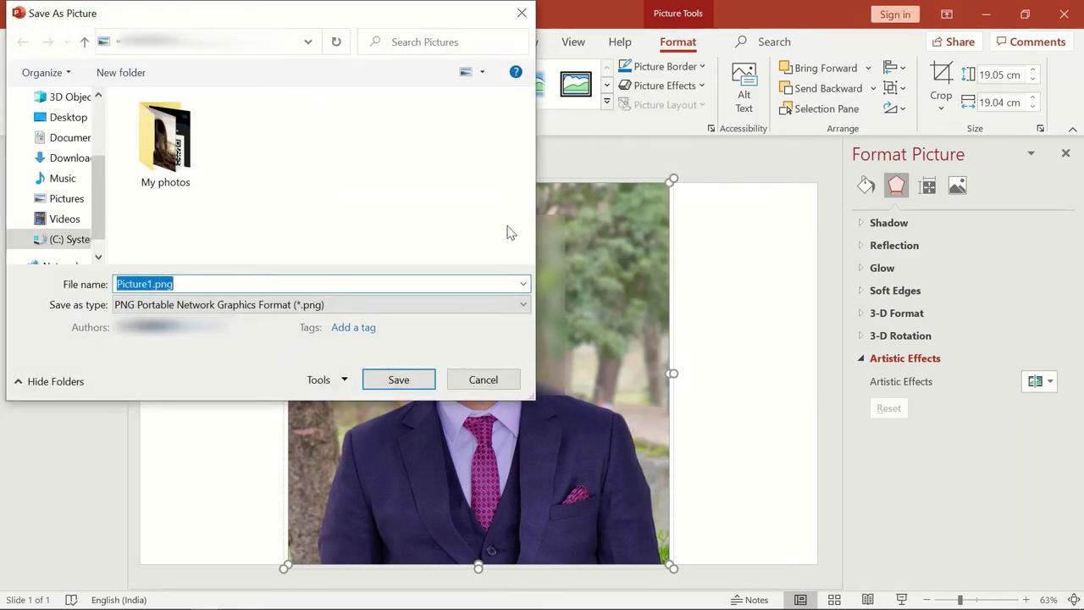
drag(507, 216, 286, 249)
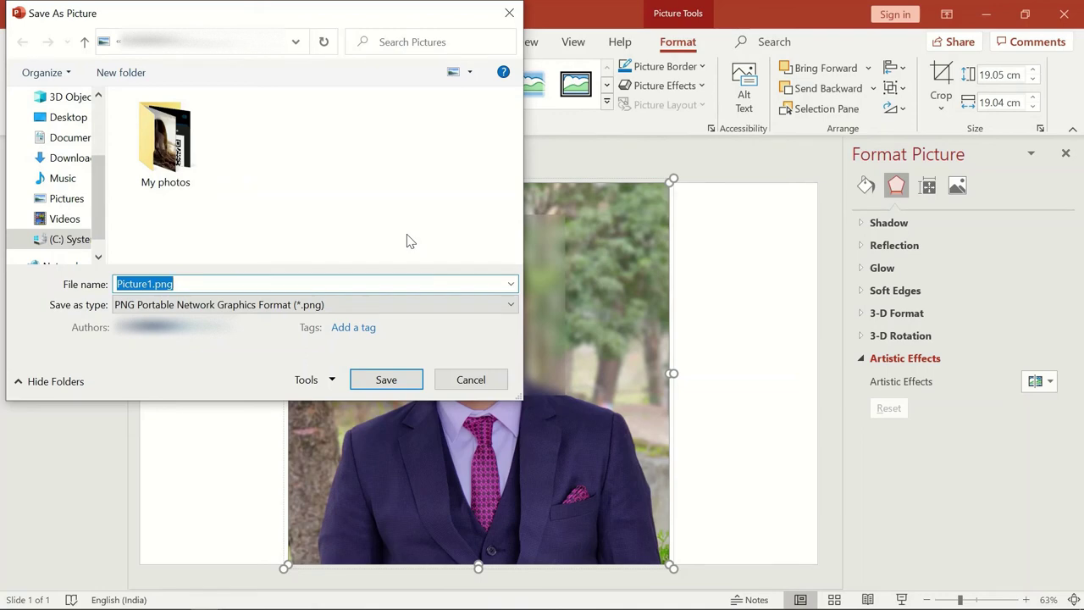
click(185, 283)
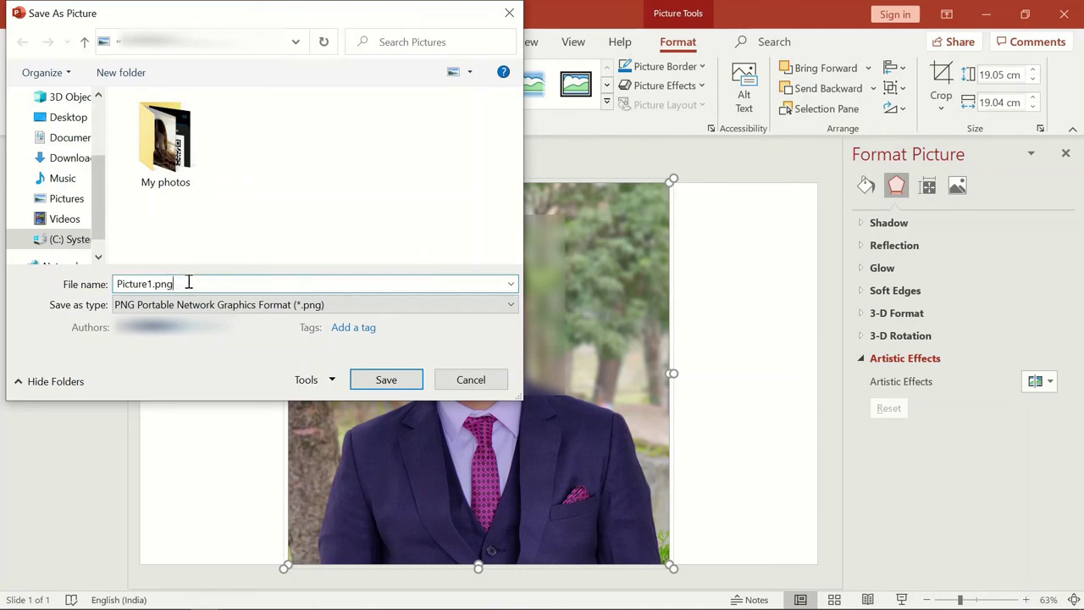
key(shift+Left)
key(shift+Left)
text(Blur)
click(386, 380)
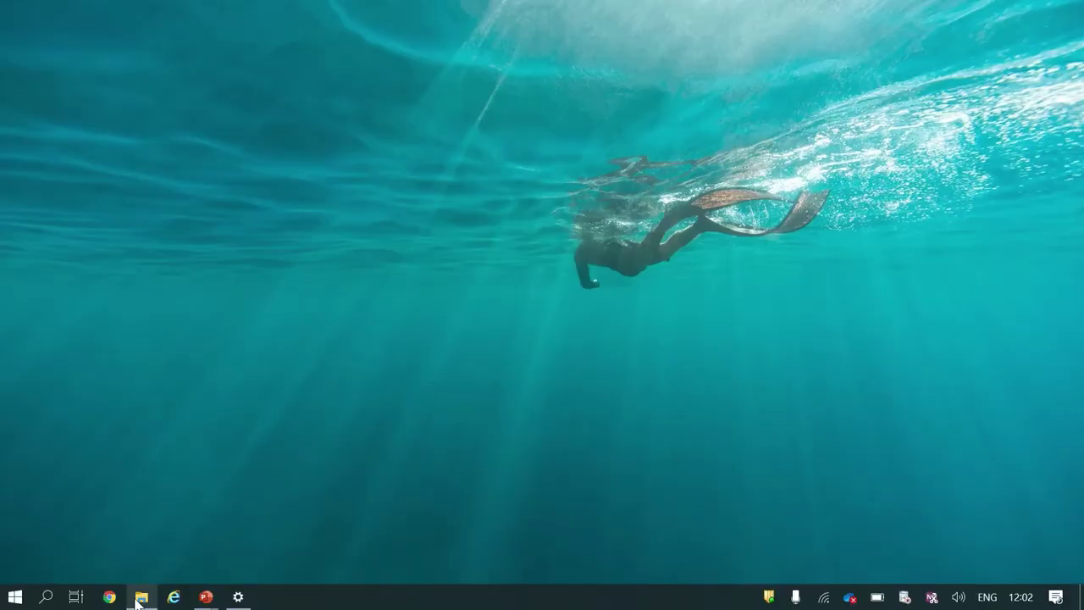
- Open Blur.png from the Pictures folder in File Explorer to check the blurred face
click(140, 598)
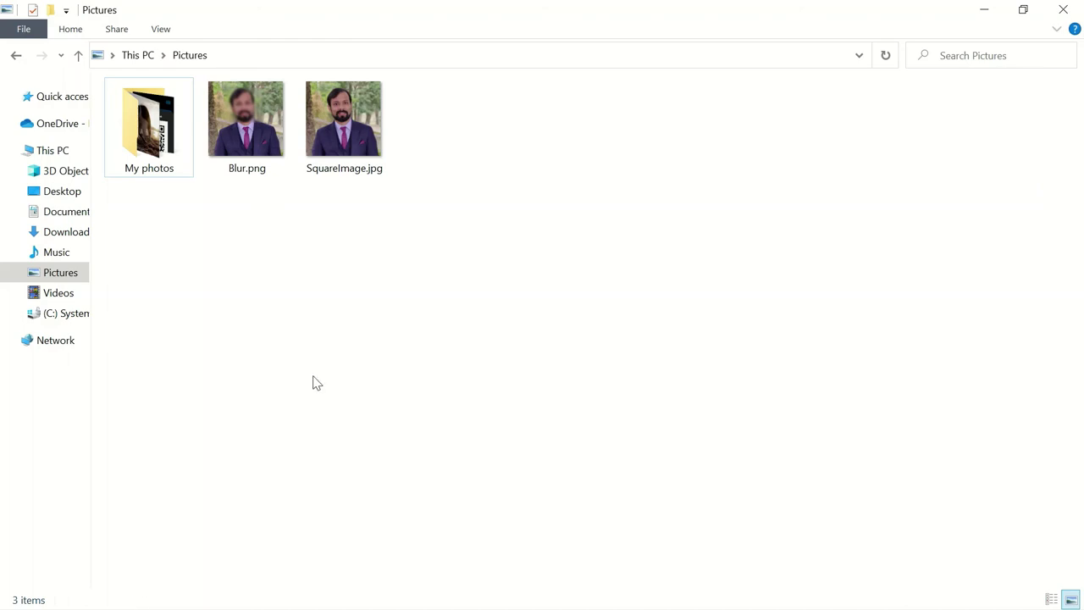
double_click(242, 146)
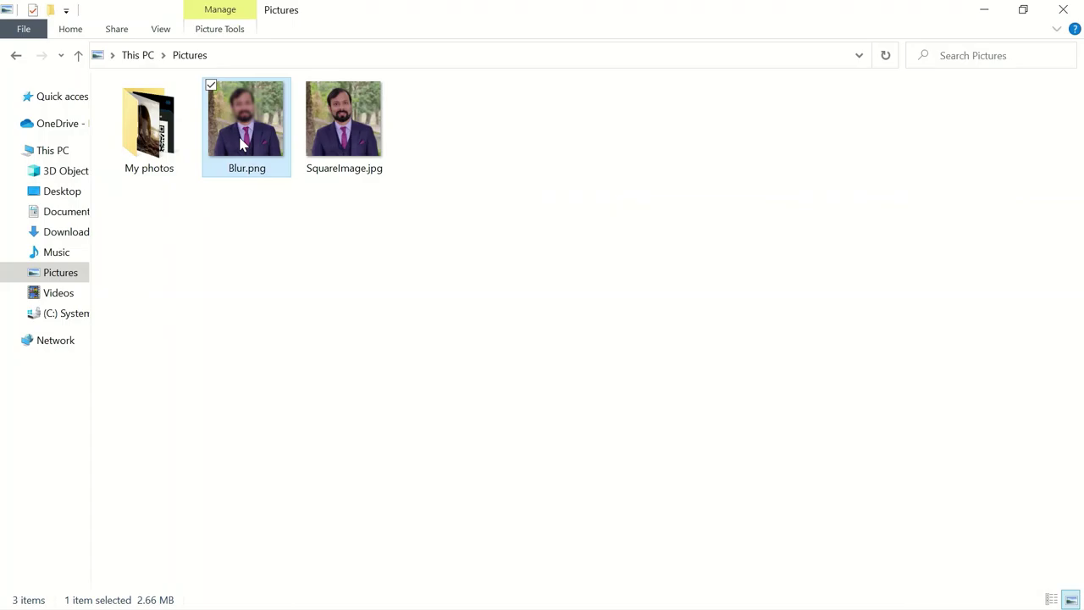